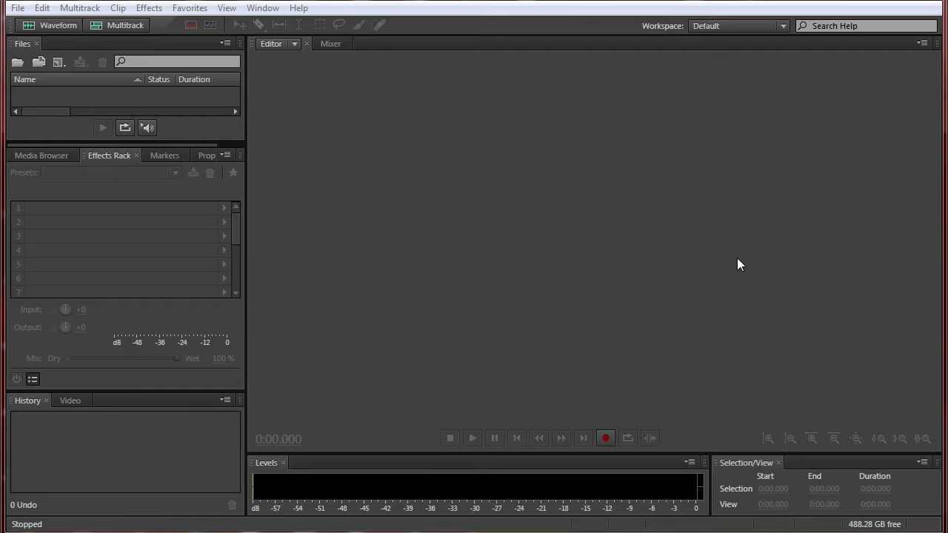
# - Record a voice clip of about 5.5 seconds in a new audio file
pyautogui.click(607, 438)
pyautogui.click(458, 313)
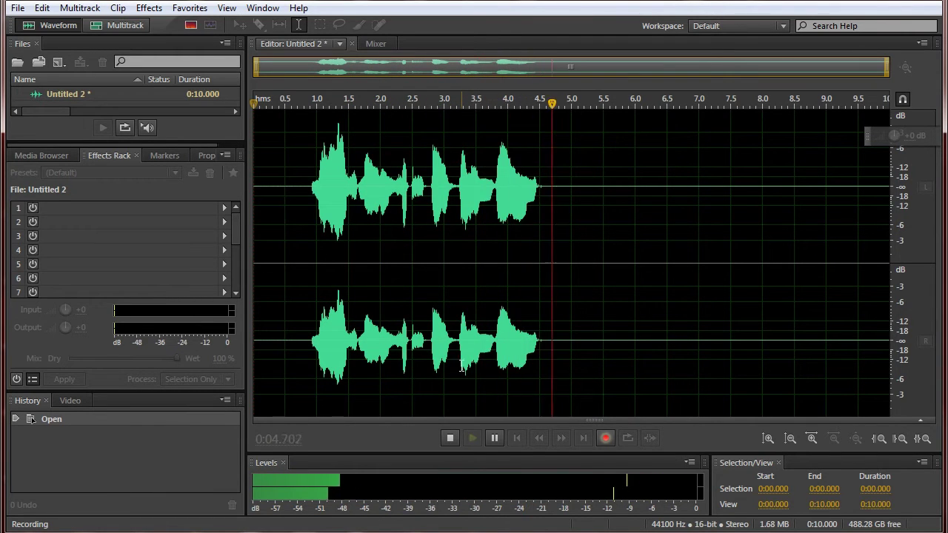
pyautogui.click(449, 437)
# - Play back the recorded clip from about 0.8 seconds, just before the speech begins
pyautogui.click(346, 356)
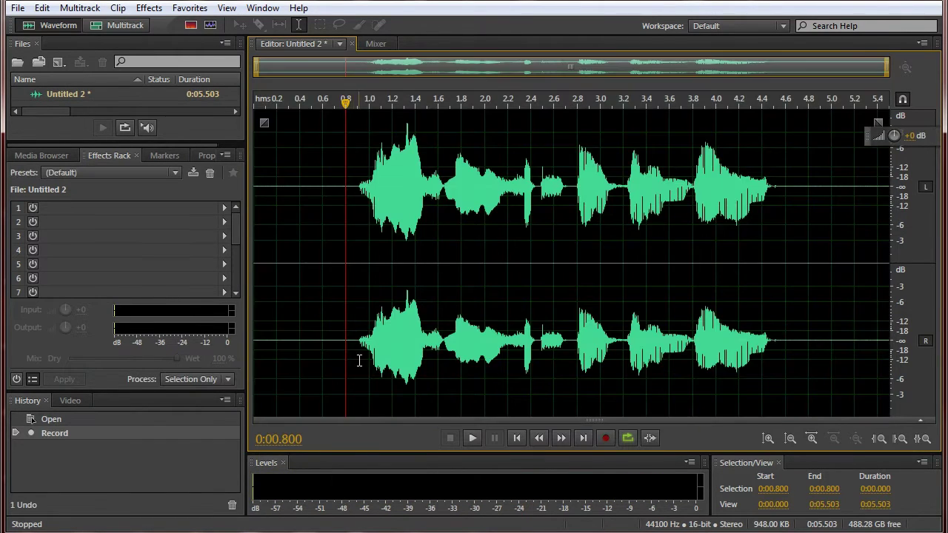
pyautogui.press('space')
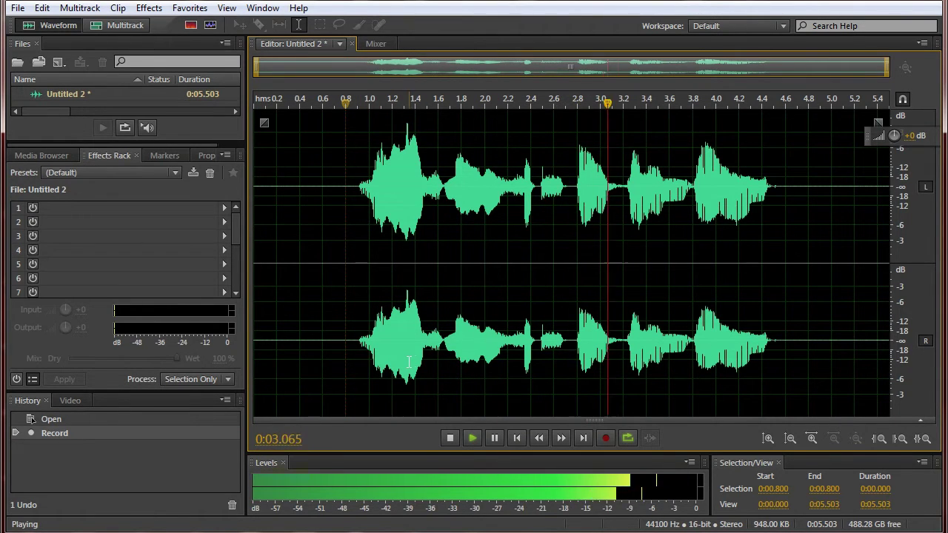
pyautogui.press('space')
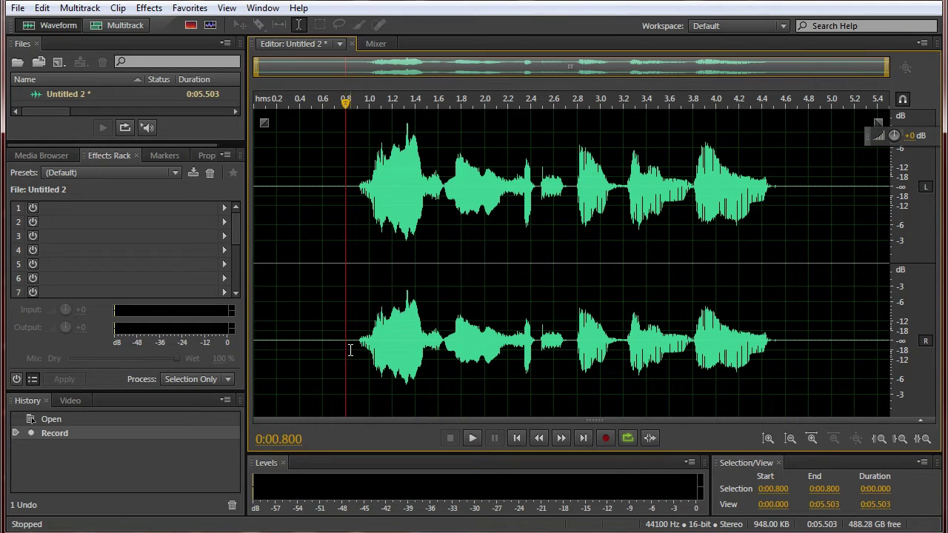
# - Trim the silence before and after the speech, leaving a clip of about 3.8 seconds
pyautogui.moveTo(350, 350); pyautogui.dragTo(239, 355)
pyautogui.press('Delete')
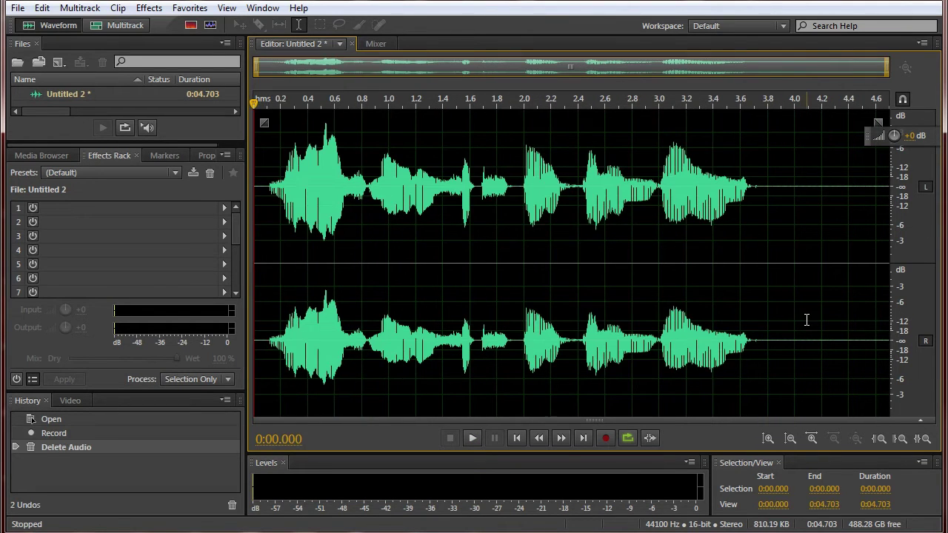
pyautogui.moveTo(763, 348); pyautogui.dragTo(918, 346)
pyautogui.press('Delete')
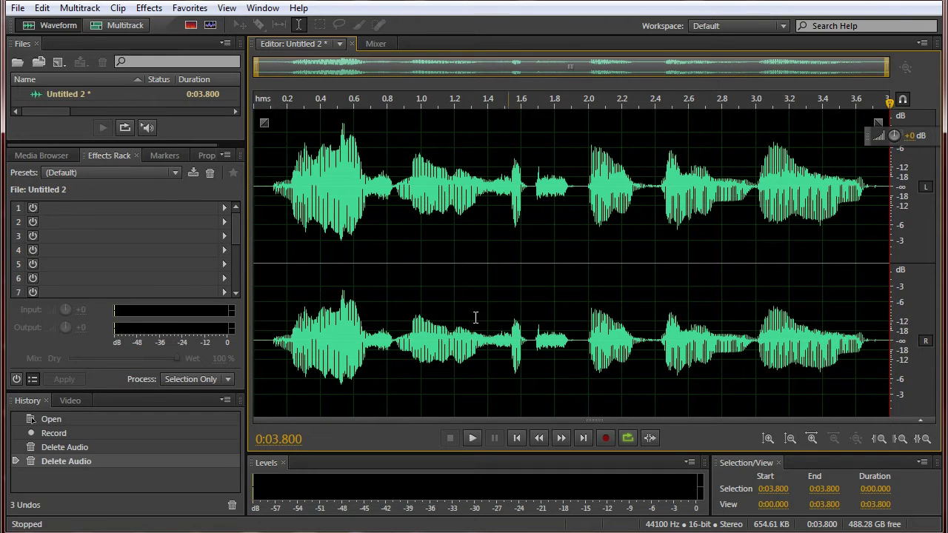
# - Load the Old Movie 1 preset into the effects rack
pyautogui.click(174, 175)
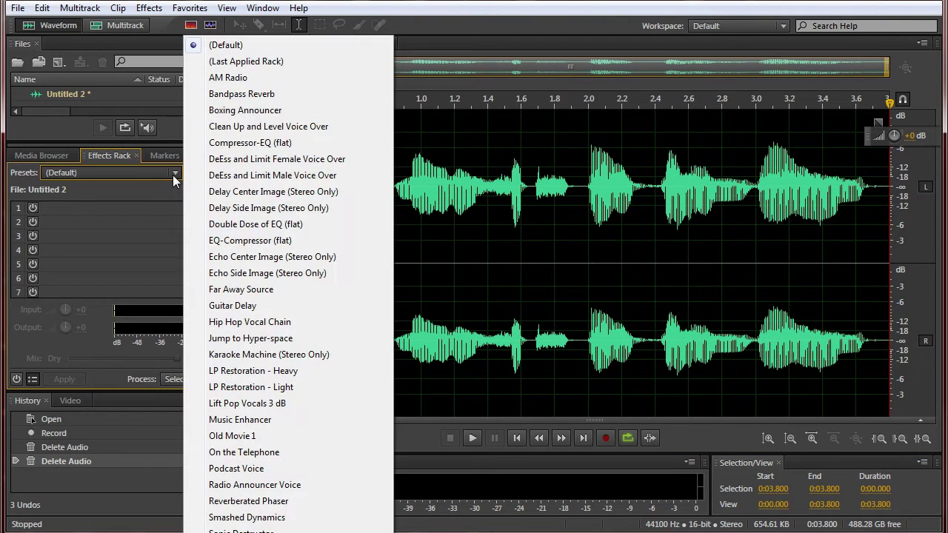
pyautogui.click(251, 436)
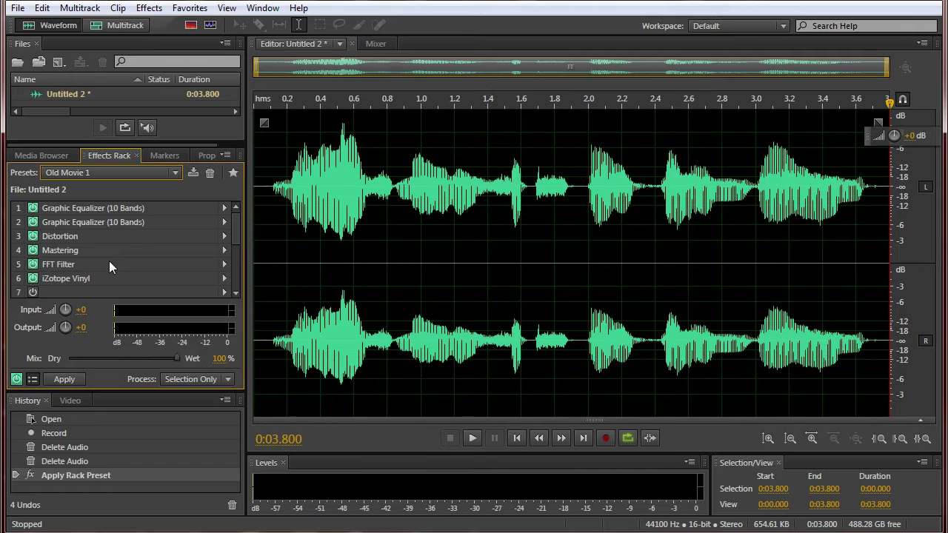
# - Set the first Graphic Equalizer to the 1965 preset and lower its >16k Hz band to the minimum
pyautogui.doubleClick(103, 207)
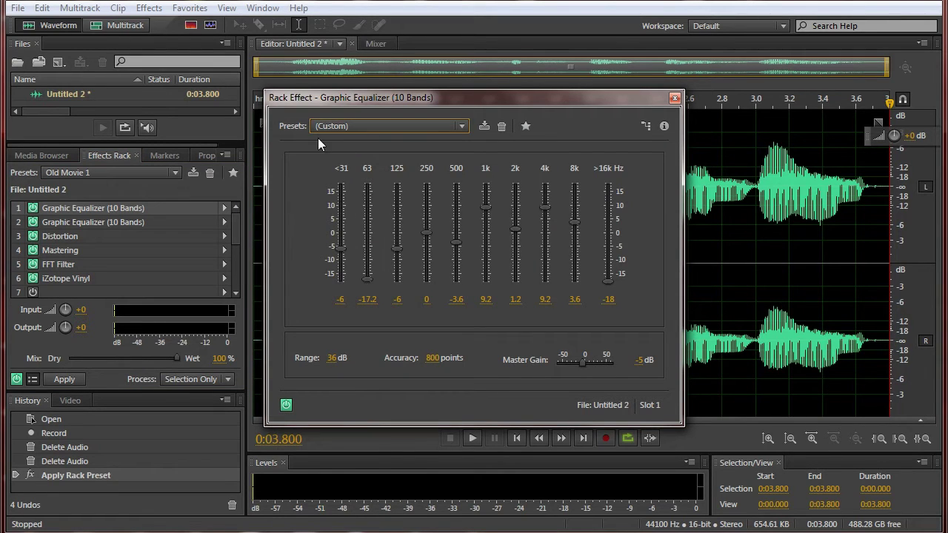
pyautogui.click(389, 126)
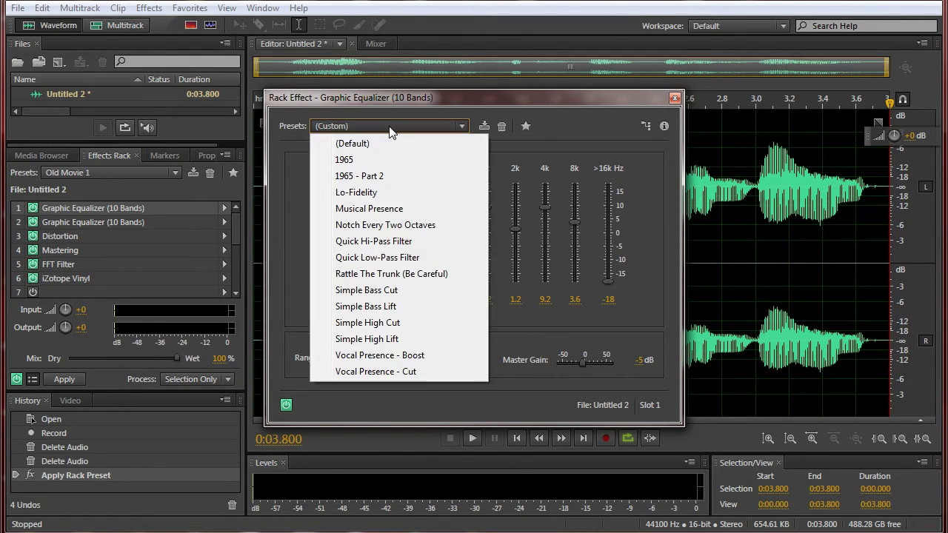
pyautogui.click(358, 162)
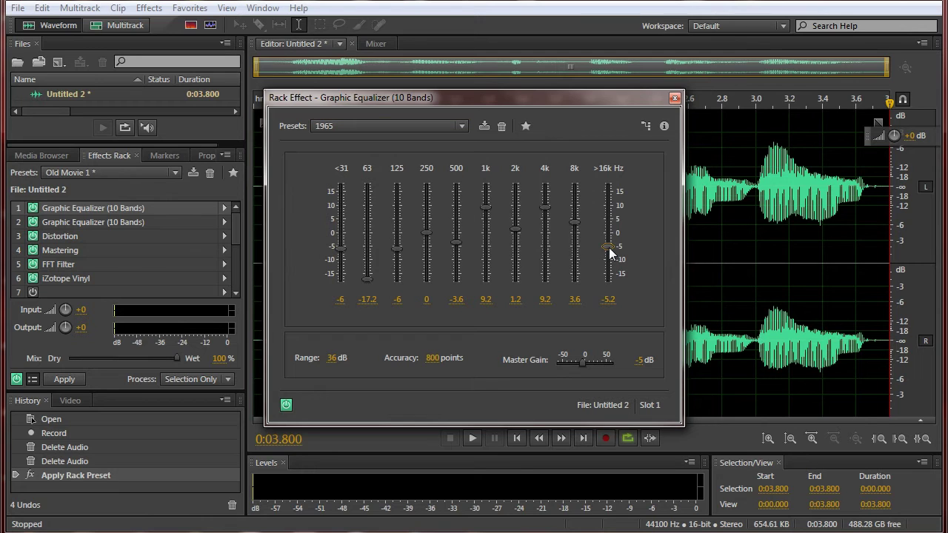
pyautogui.moveTo(609, 253); pyautogui.dragTo(609, 293)
pyautogui.click(673, 98)
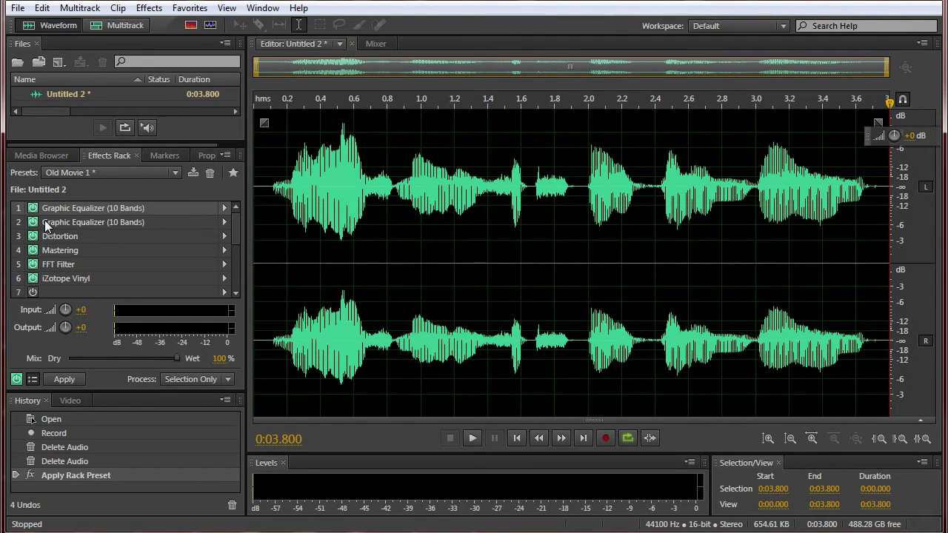
# - Set the second Graphic Equalizer to the 1965 - Part 2 preset and lower its >16k Hz band to -18 dB
pyautogui.doubleClick(95, 220)
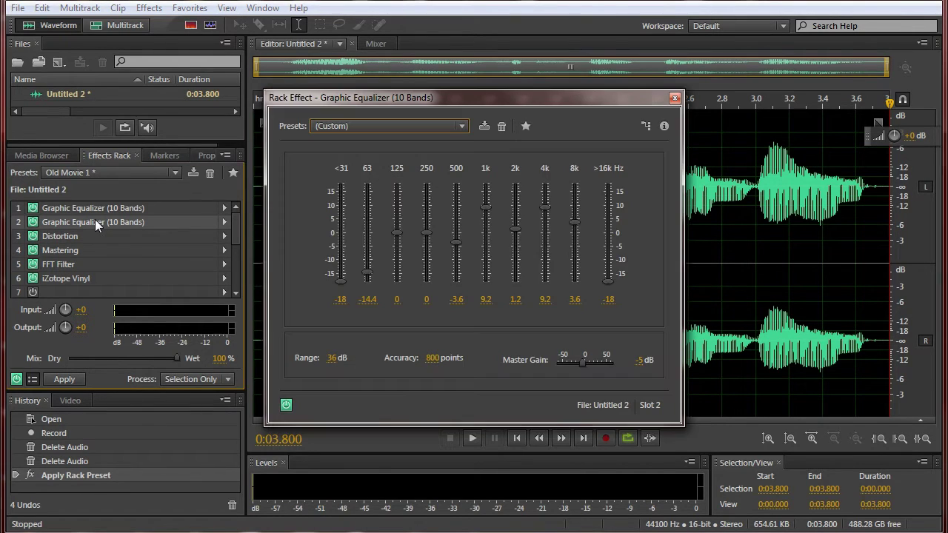
pyautogui.click(348, 126)
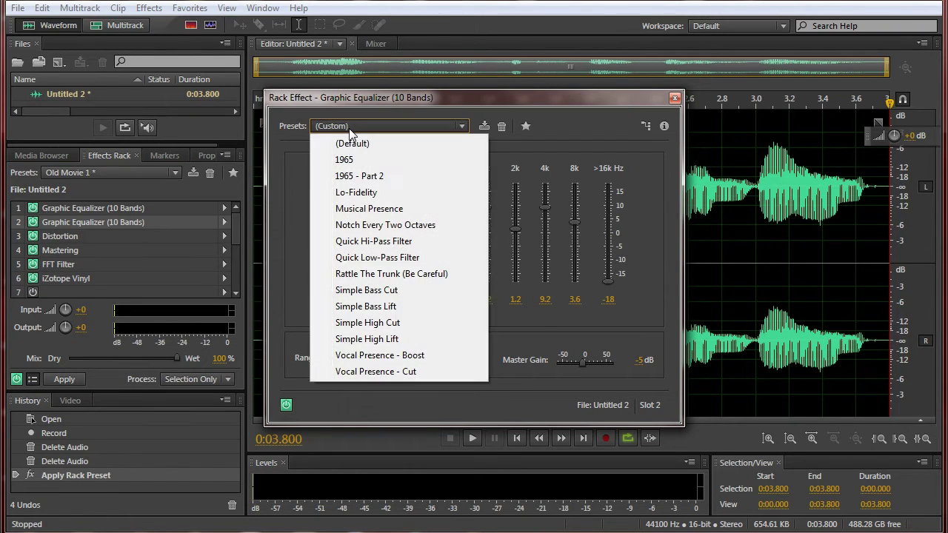
pyautogui.click(365, 177)
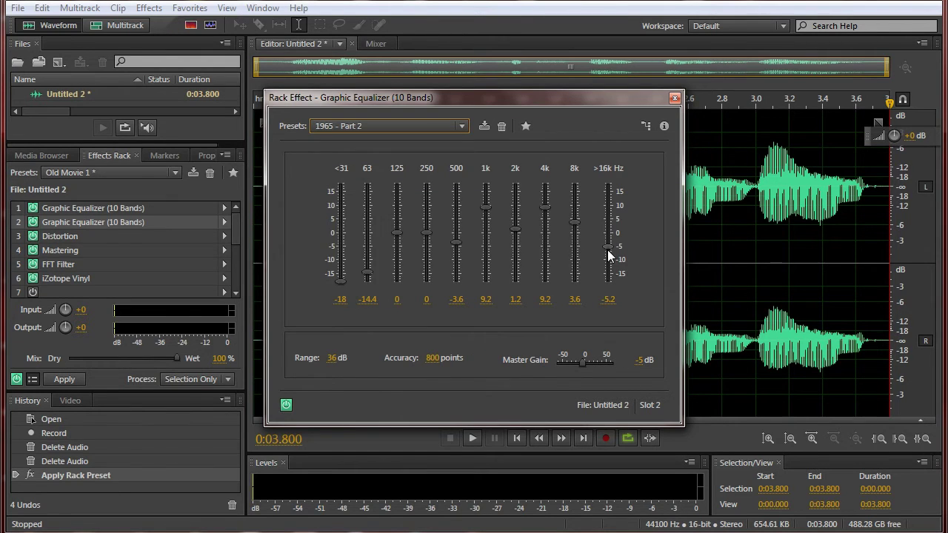
pyautogui.moveTo(607, 251); pyautogui.dragTo(608, 281)
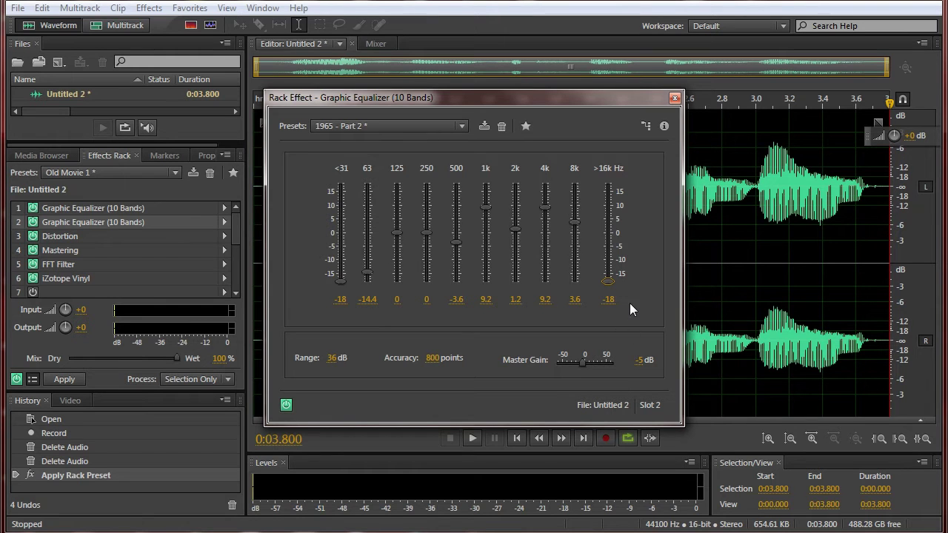
pyautogui.click(674, 98)
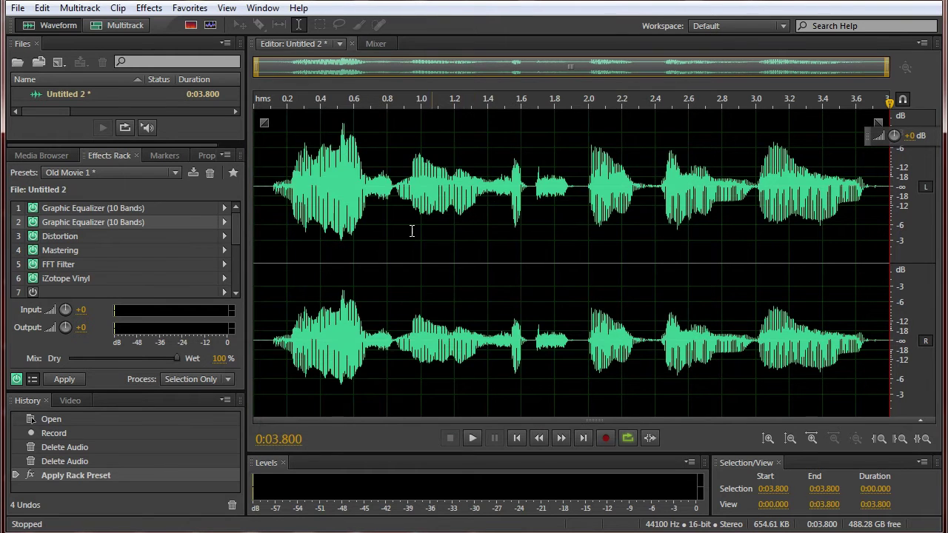
# - Set the Distortion effect in slot 3 of the rack to the GreenRoom-Angus preset
pyautogui.doubleClick(69, 236)
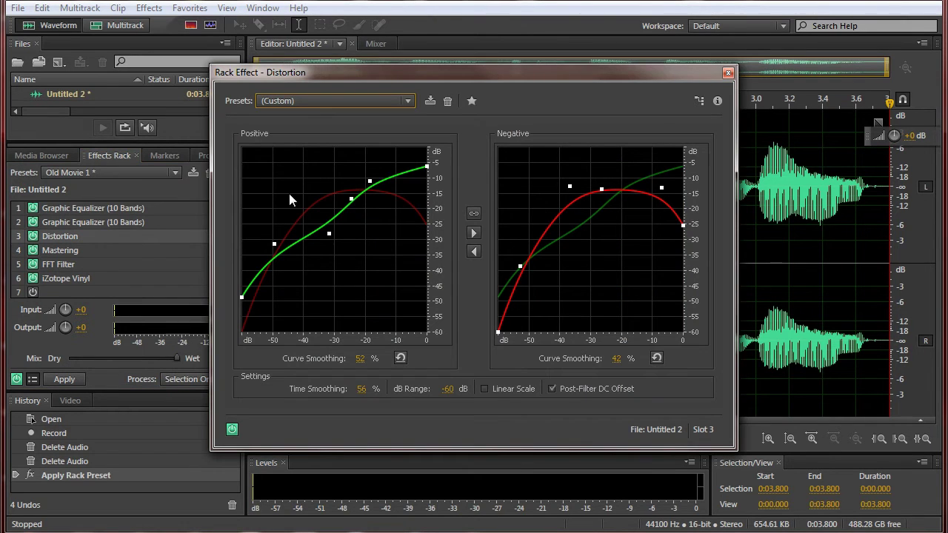
pyautogui.click(407, 101)
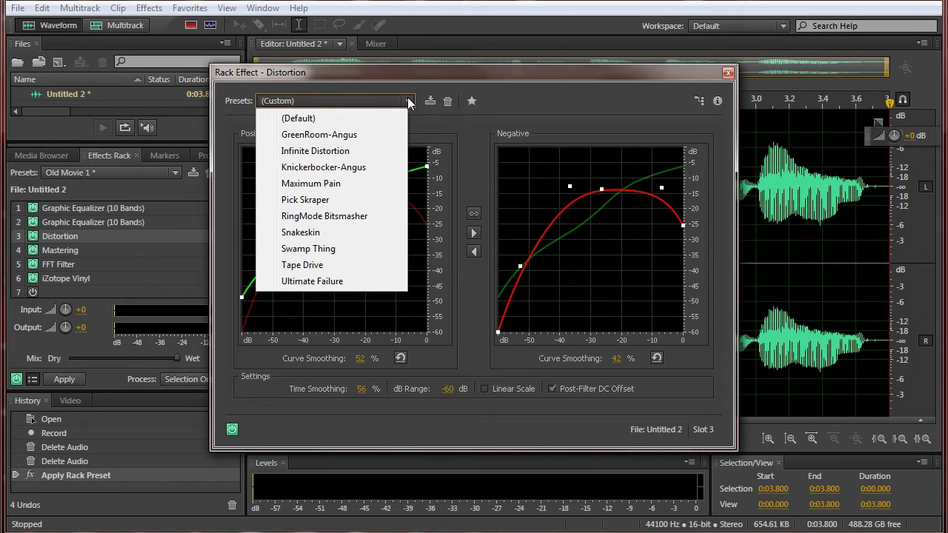
pyautogui.click(356, 173)
pyautogui.click(367, 101)
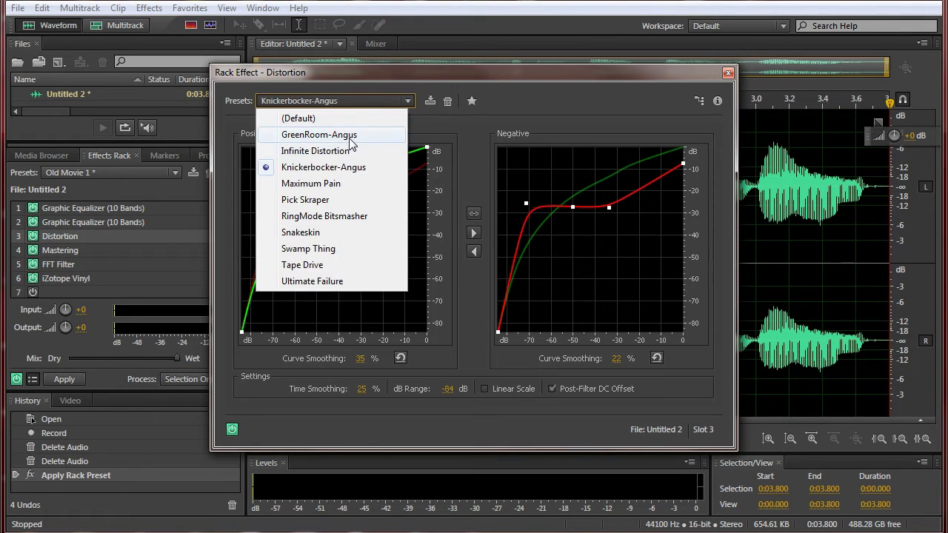
pyautogui.click(358, 132)
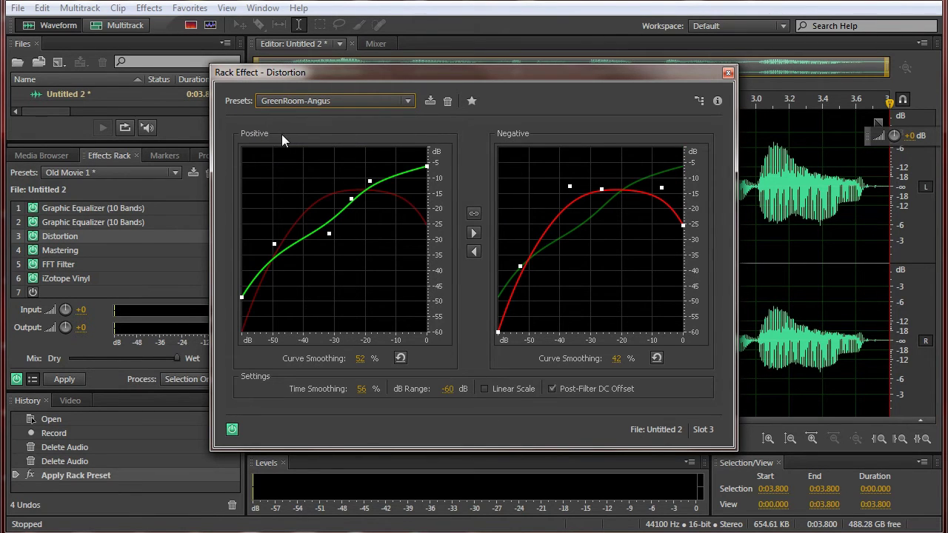
pyautogui.click(728, 71)
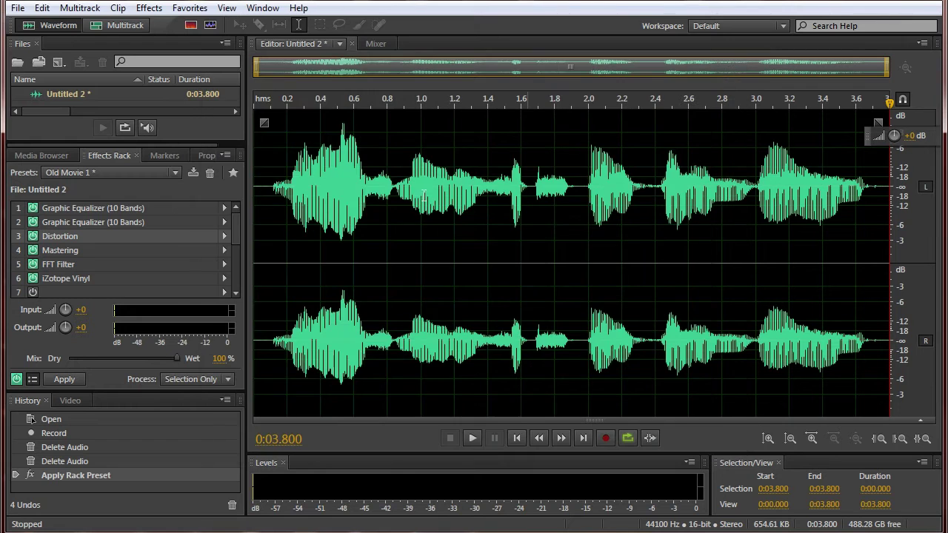
# - Review the Mastering and FFT Filter settings in the rack and the iZotope Vinyl product page in Firefox
pyautogui.doubleClick(63, 253)
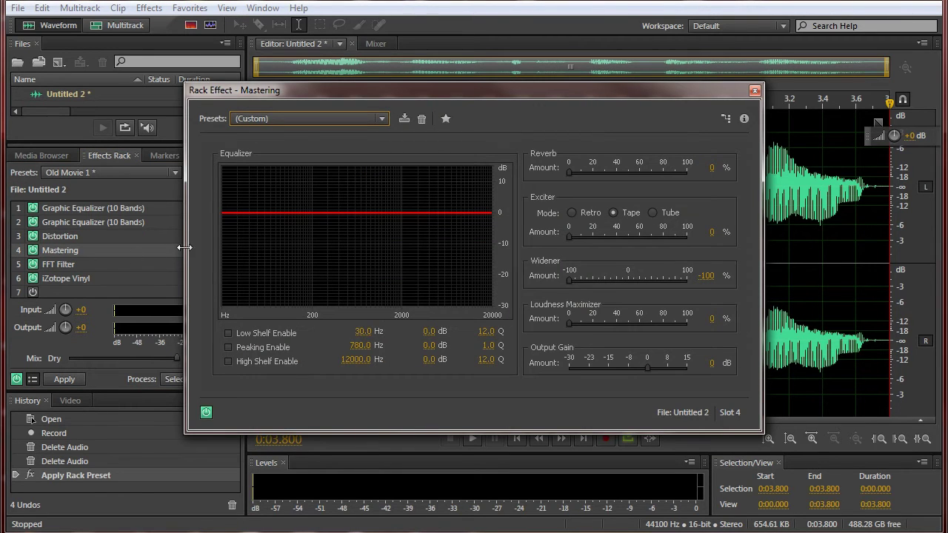
pyautogui.click(369, 120)
pyautogui.click(436, 125)
pyautogui.click(755, 91)
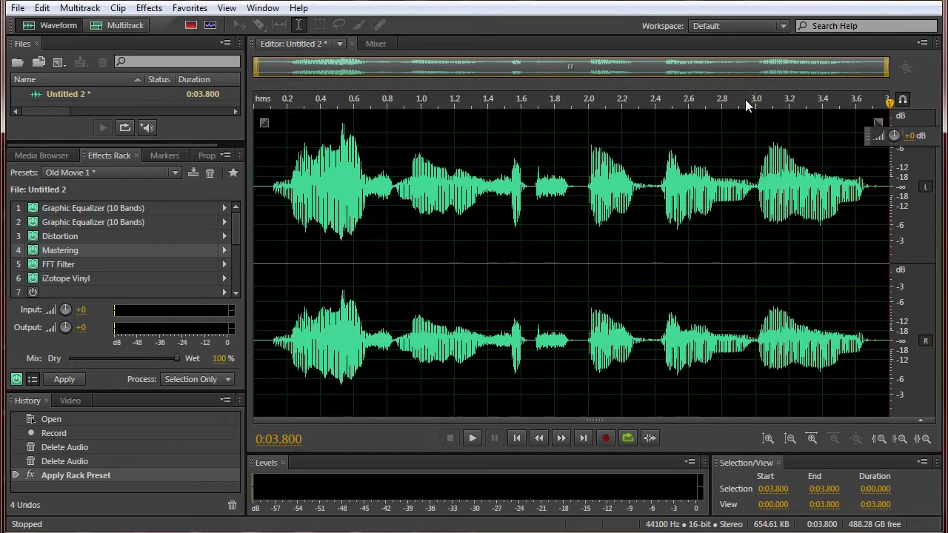
pyautogui.doubleClick(61, 264)
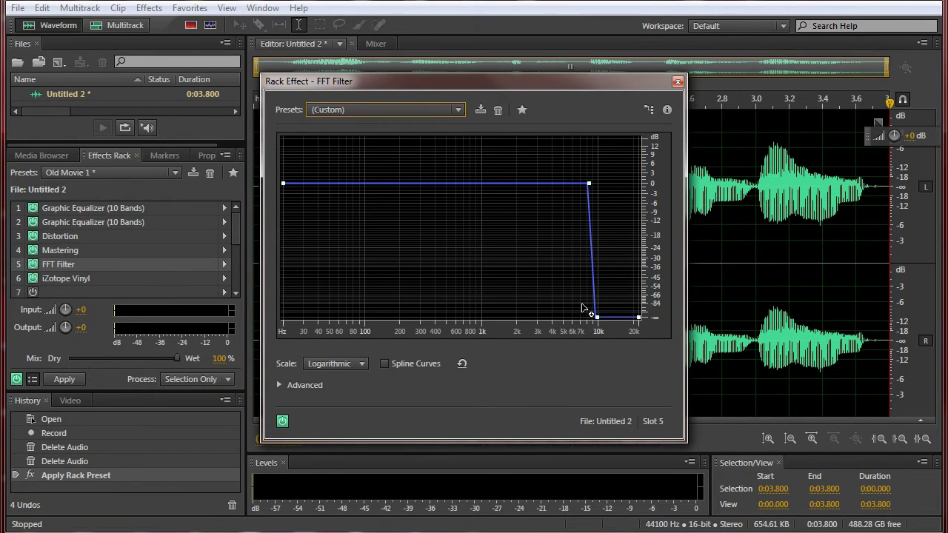
pyautogui.moveTo(599, 319)
pyautogui.click(677, 81)
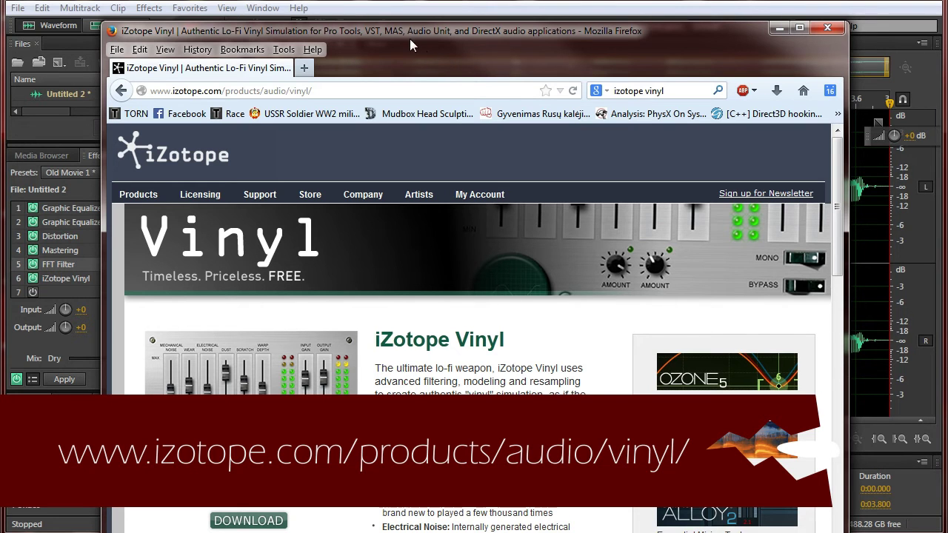
pyautogui.moveTo(378, 35); pyautogui.dragTo(371, 25)
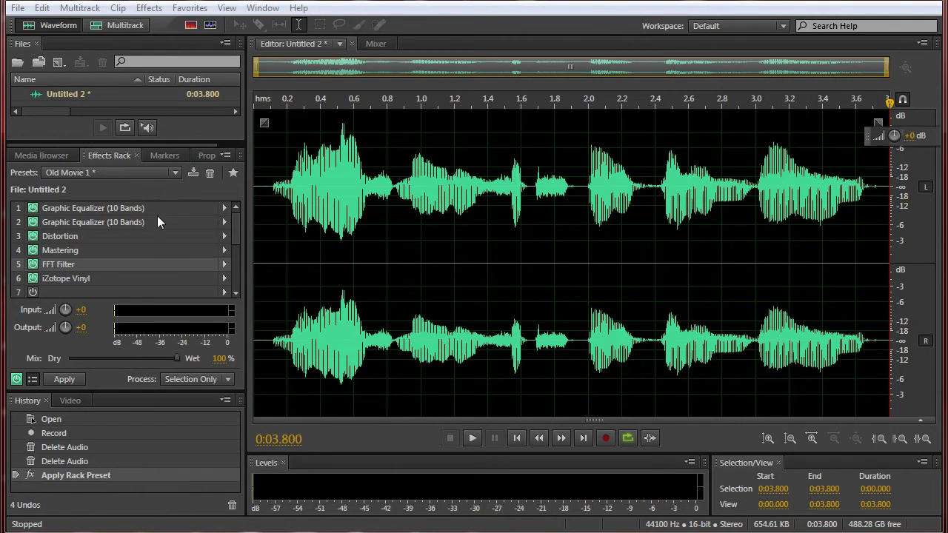
# - In the iZotope Vinyl effect, raise Wear to about one third and Dust to near its maximum
pyautogui.doubleClick(79, 279)
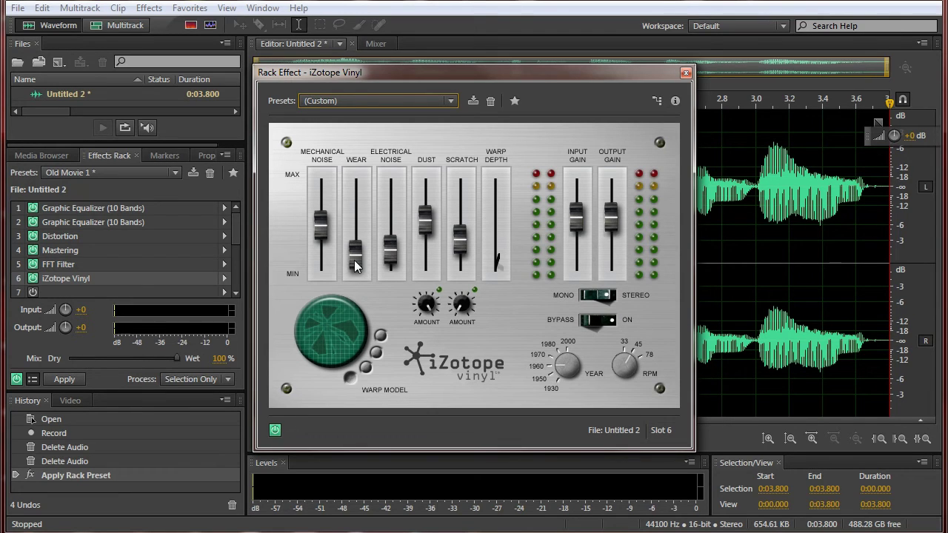
pyautogui.moveTo(354, 260); pyautogui.dragTo(352, 252)
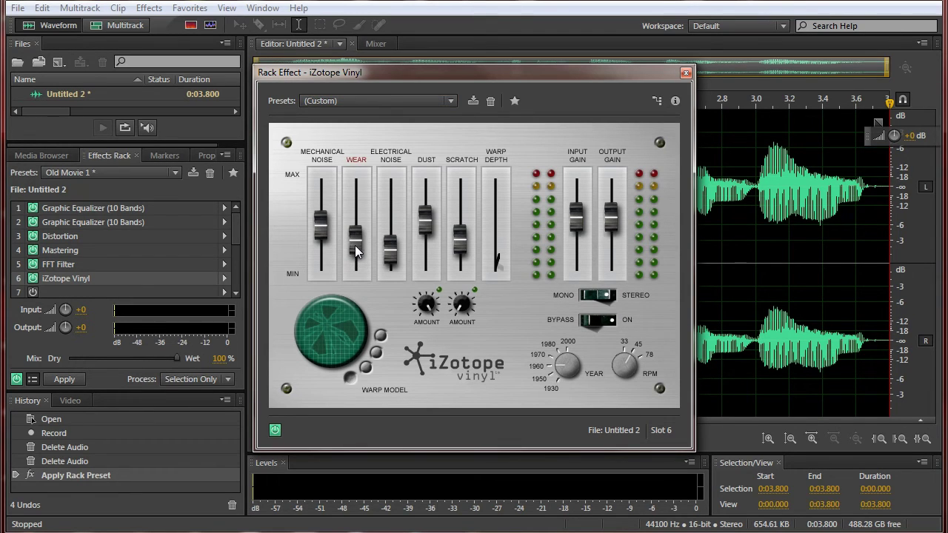
pyautogui.moveTo(424, 230); pyautogui.dragTo(425, 199)
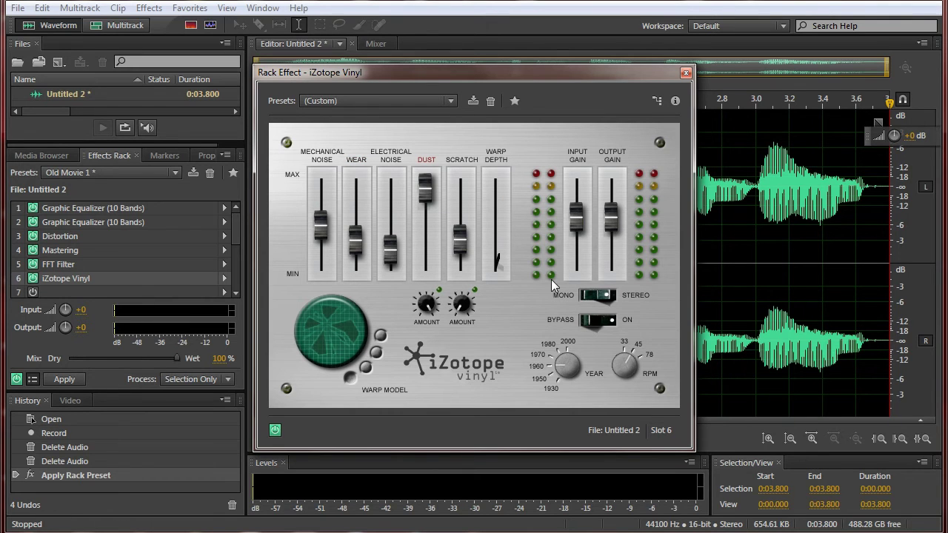
pyautogui.click(685, 73)
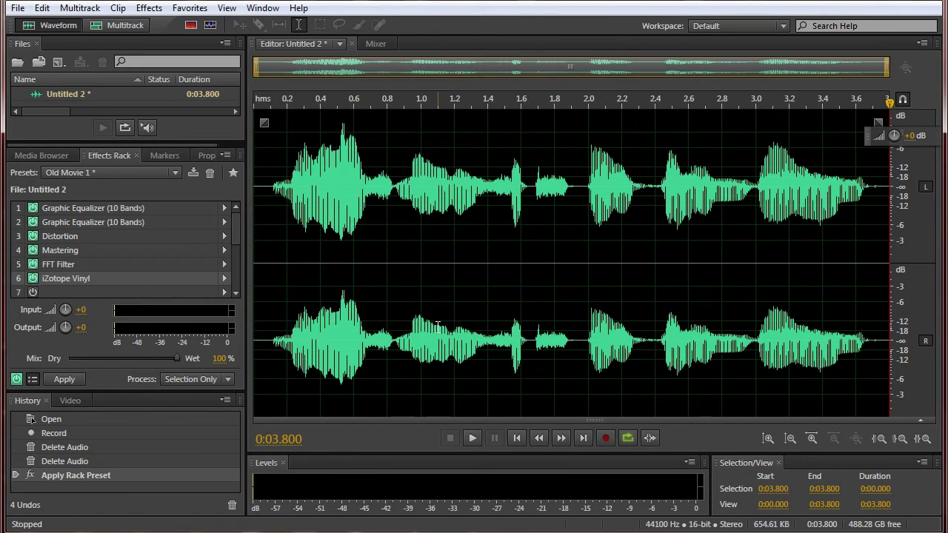
# - Play the trimmed clip through the effects rack from about 0.06 seconds and delete all of its audio
pyautogui.click(264, 361)
pyautogui.press('space')
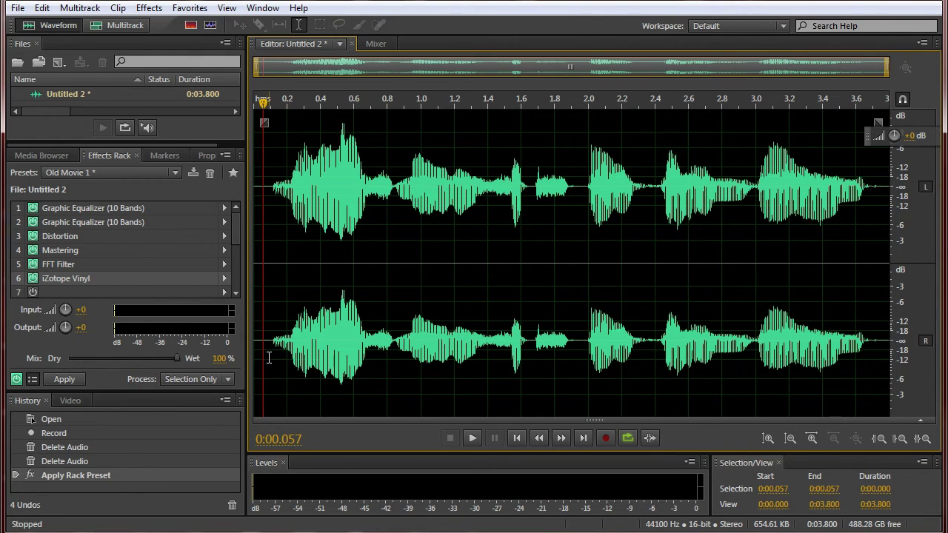
pyautogui.hotkey('ctrl', 'a')
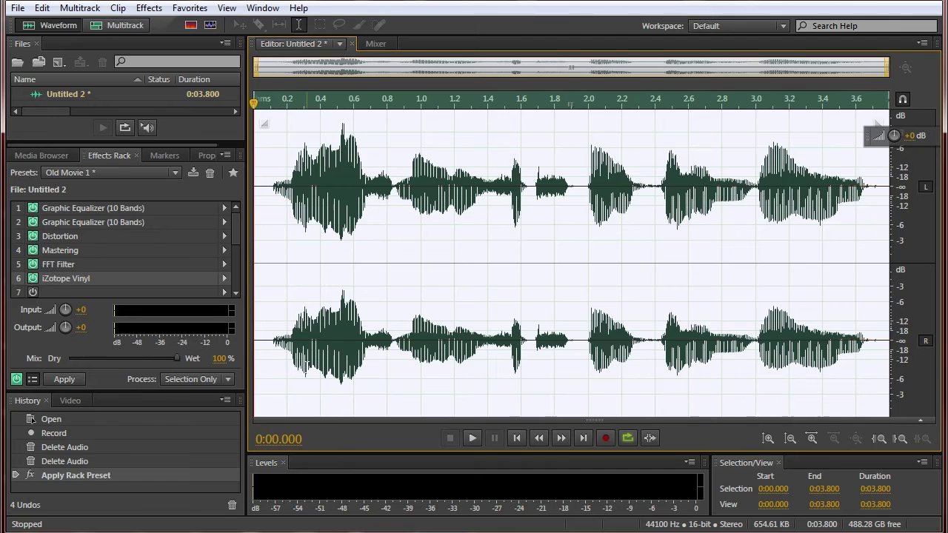
pyautogui.press('Delete')
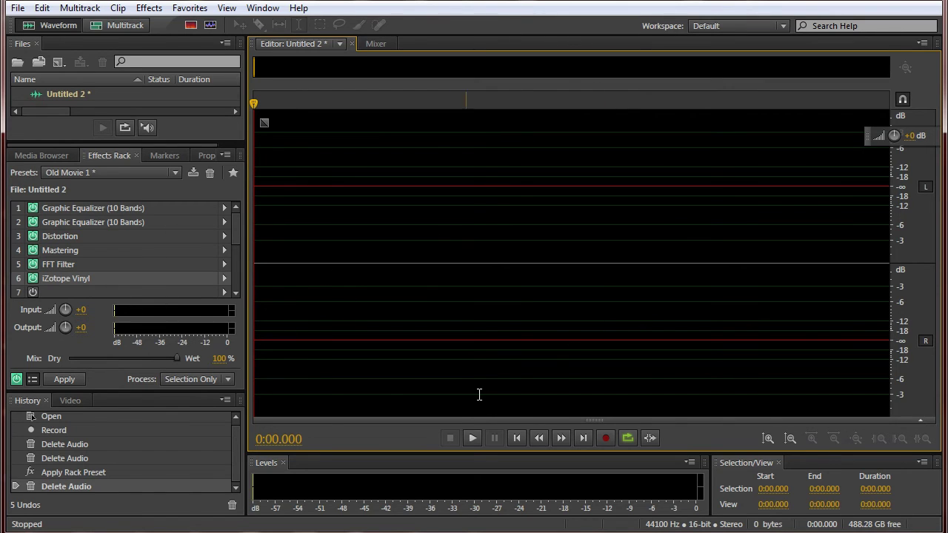
# - Record a second voice clip of about 5.4 seconds and play it back with the rack effects from about 0.87 seconds
pyautogui.click(604, 440)
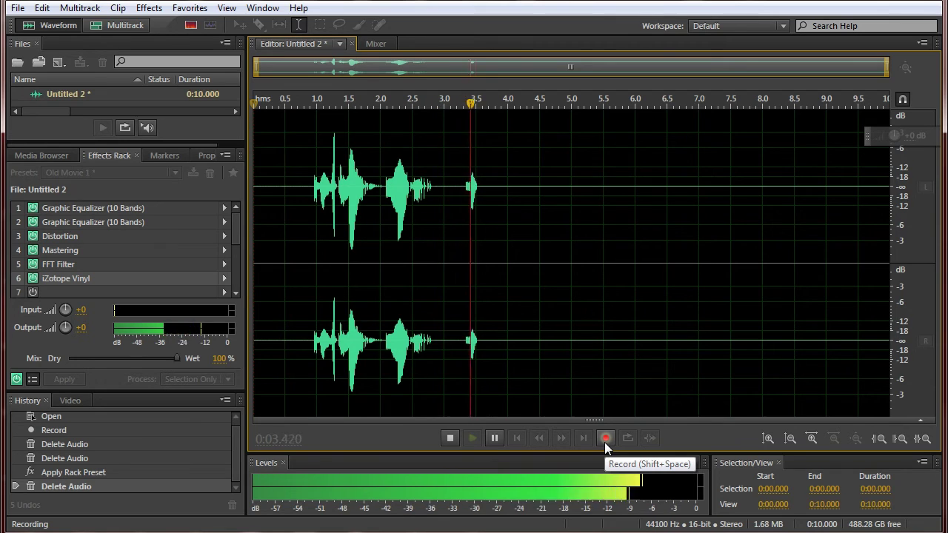
pyautogui.click(449, 443)
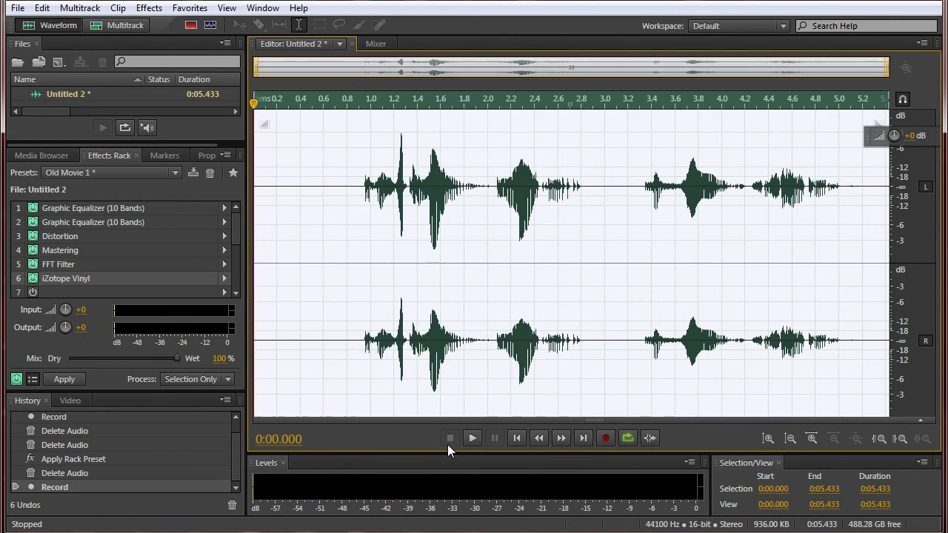
pyautogui.click(356, 407)
pyautogui.press('space')
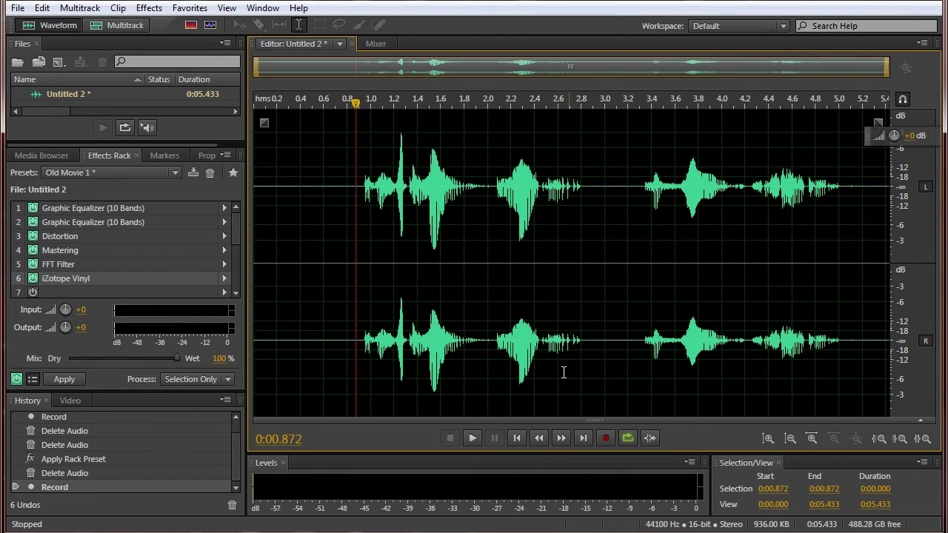
# - Delete all audio of the second recording to empty the file
pyautogui.hotkey('ctrl', 'a')
pyautogui.press('Delete')
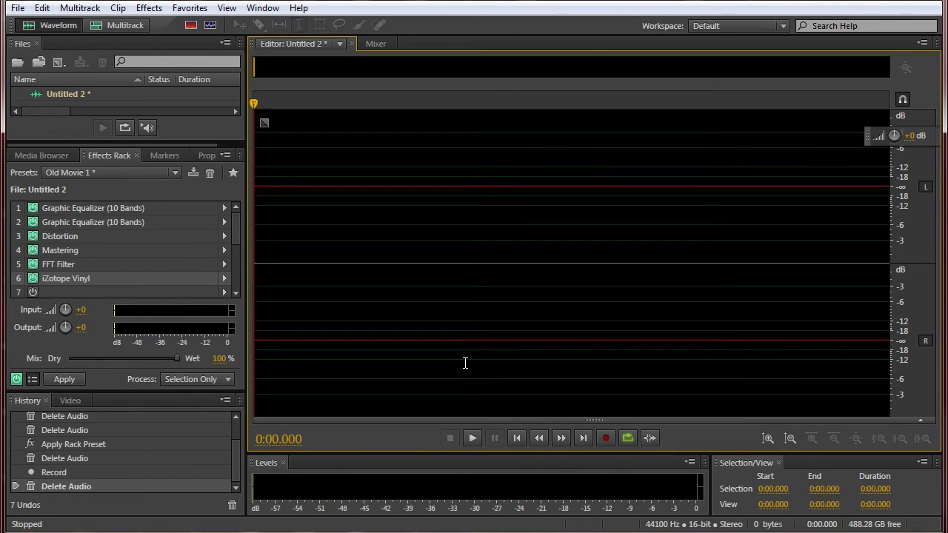